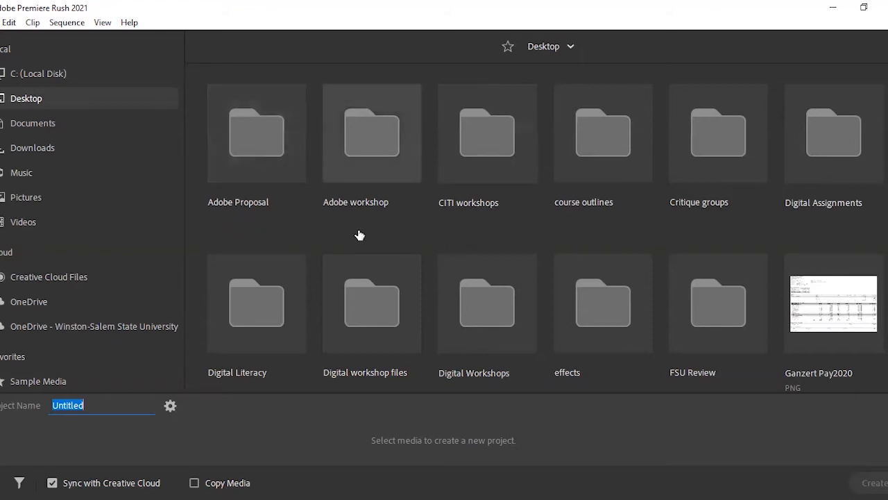
Create a new project from the audio_only file in the Pod cast folder under Video Projects on OneDrive - Winston-Salem State University
click(94, 326)
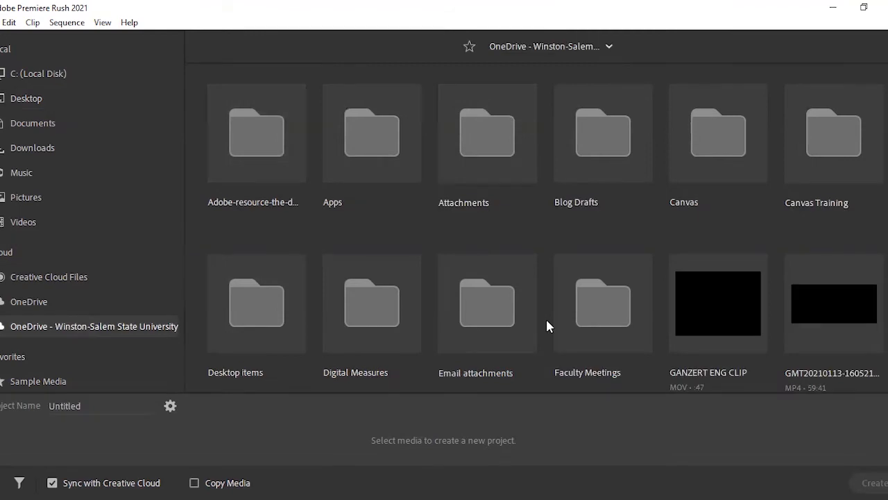
scroll(546, 326, down, 5)
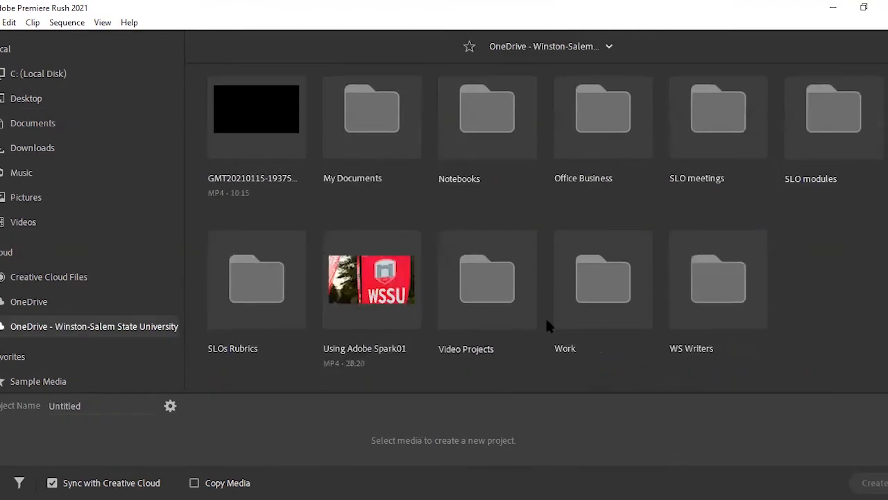
double_click(503, 291)
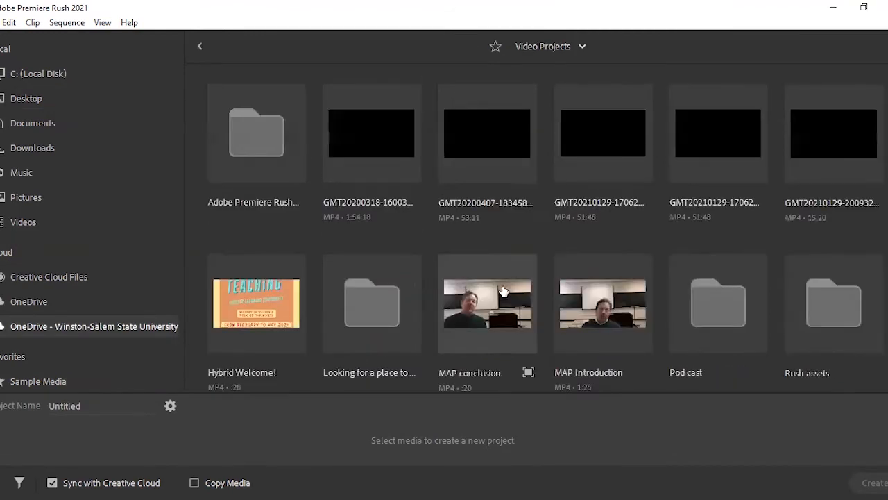
double_click(714, 308)
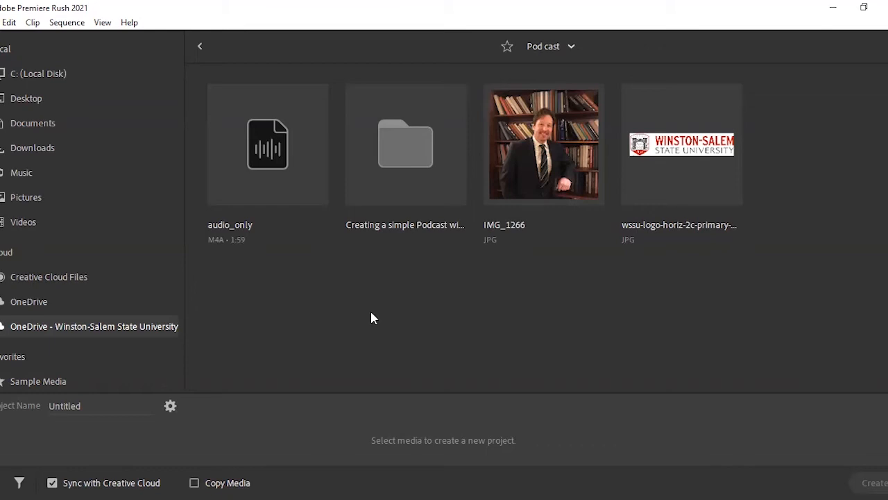
click(265, 157)
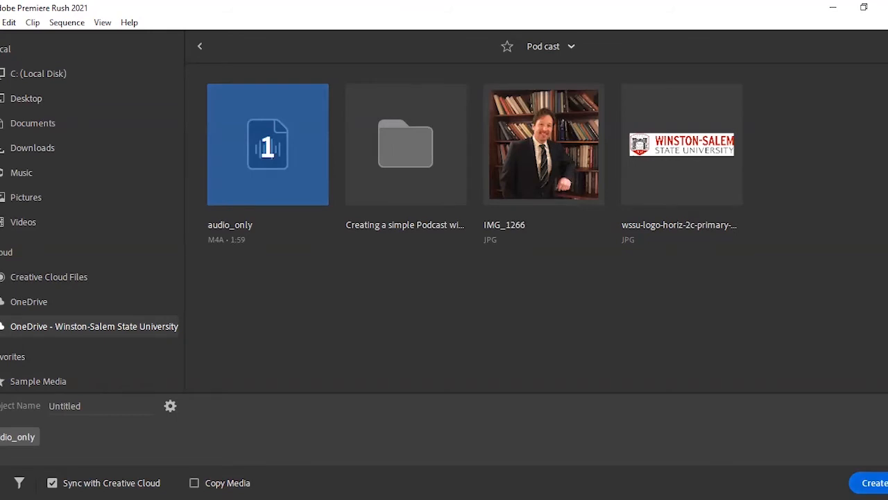
click(873, 482)
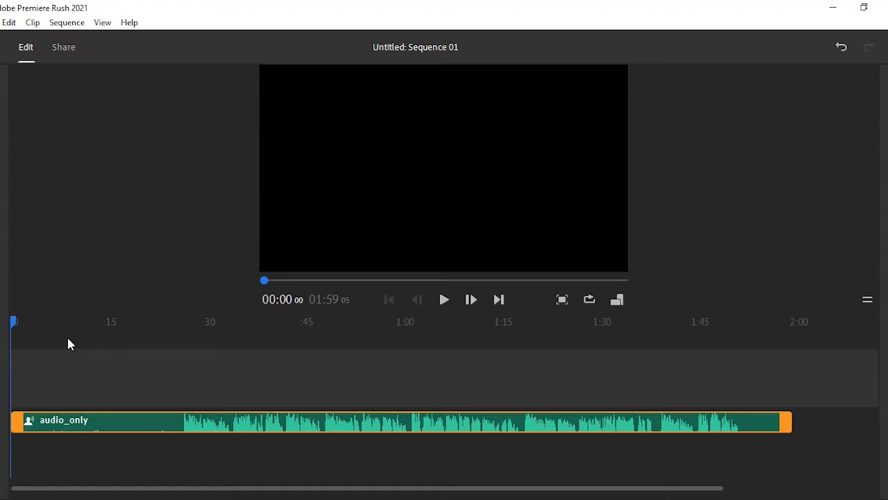
Locate where the speech begins in the audio clip and split the clip just before it, at about 00:25
drag(14, 321, 184, 329)
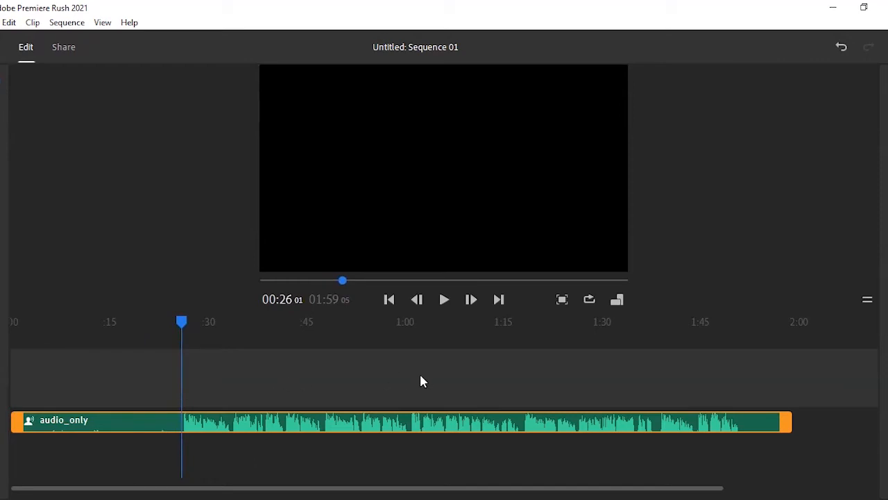
click(444, 300)
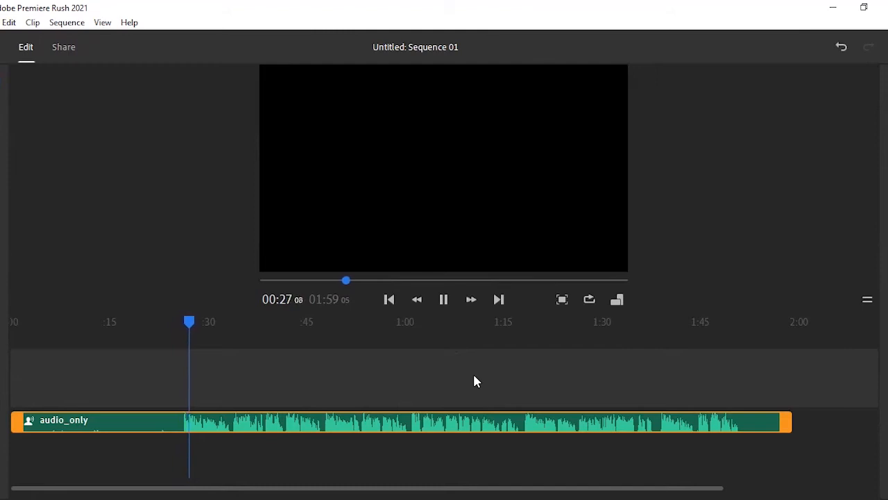
click(445, 303)
click(179, 327)
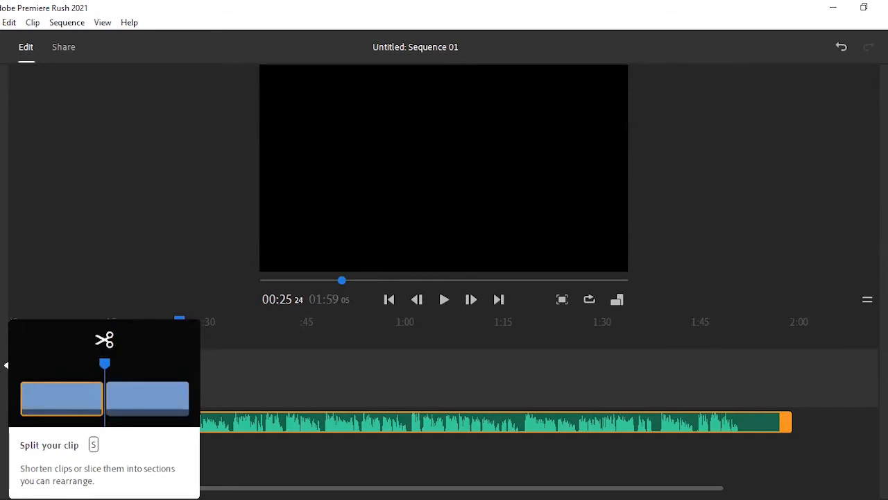
key(s)
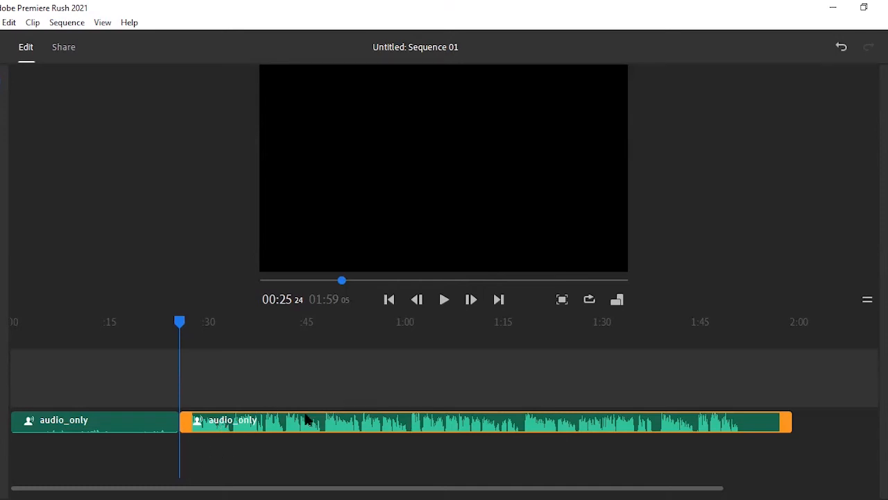
Delete the silent first segment of the audio and move the remaining clip to the start of the timeline
click(97, 428)
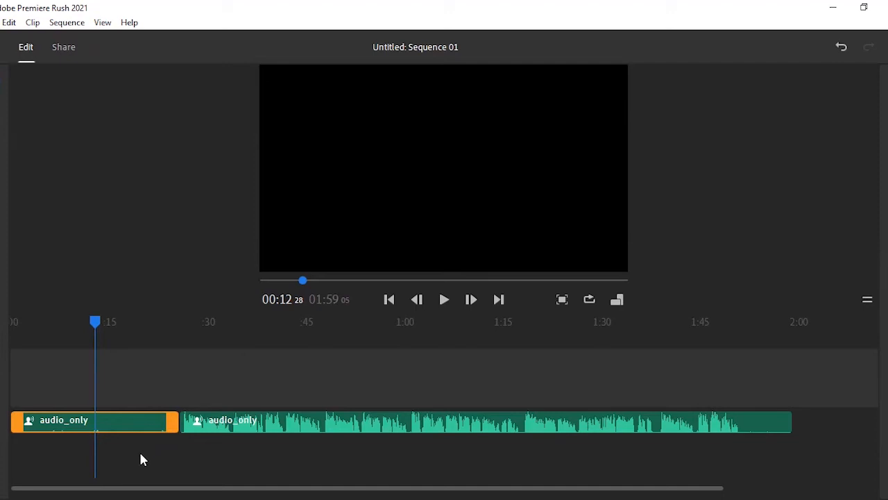
key(Delete)
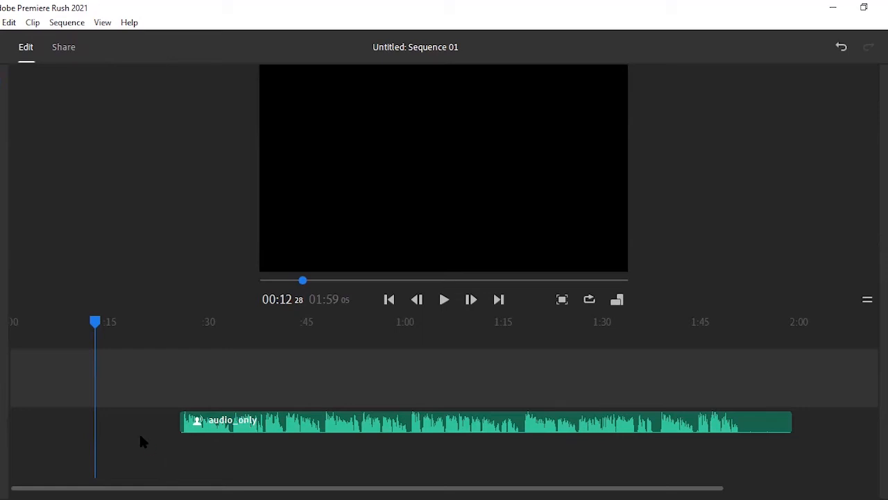
click(314, 424)
drag(300, 426, 285, 425)
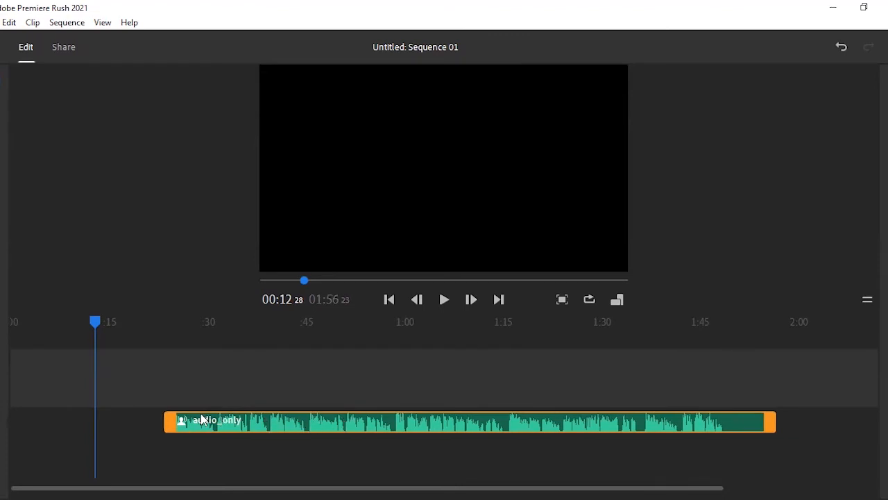
drag(192, 420, 40, 421)
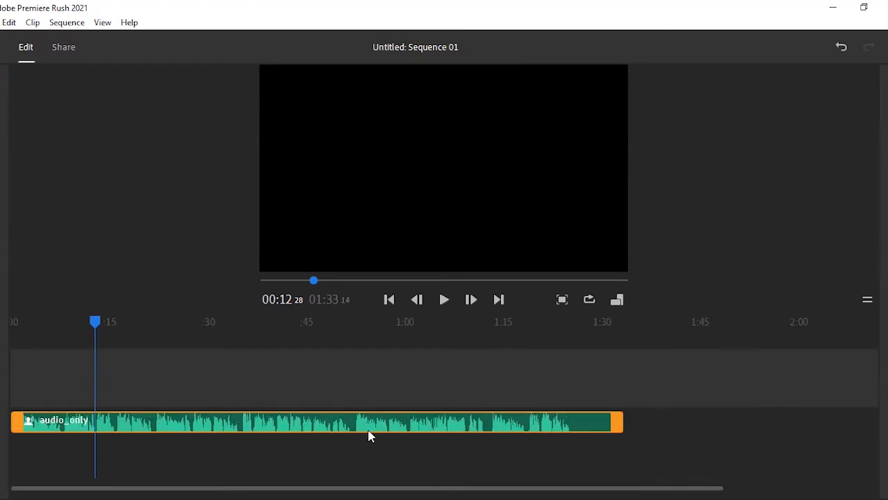
Play back the opening of the trimmed audio to check where the speech starts
drag(95, 324, 160, 323)
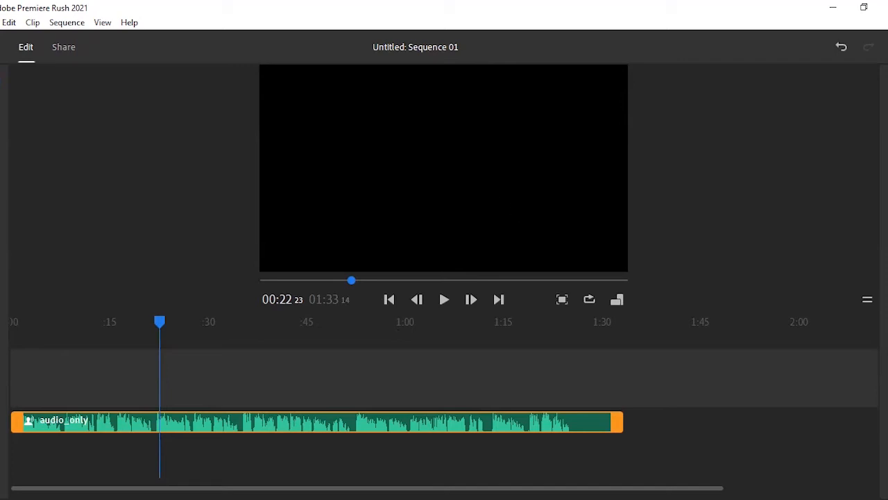
click(389, 301)
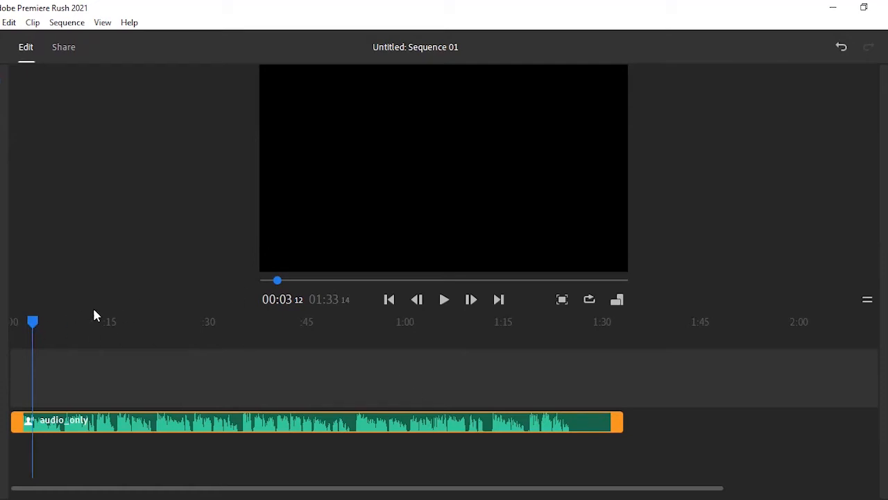
click(390, 299)
click(444, 299)
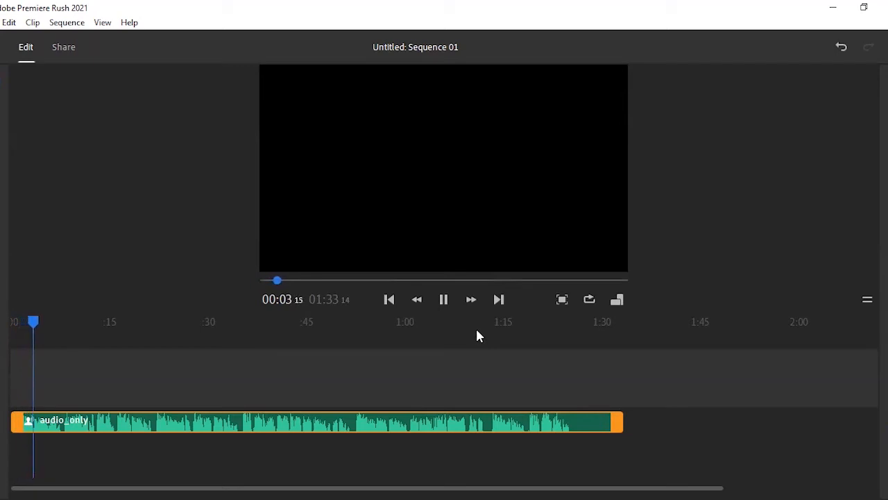
click(444, 306)
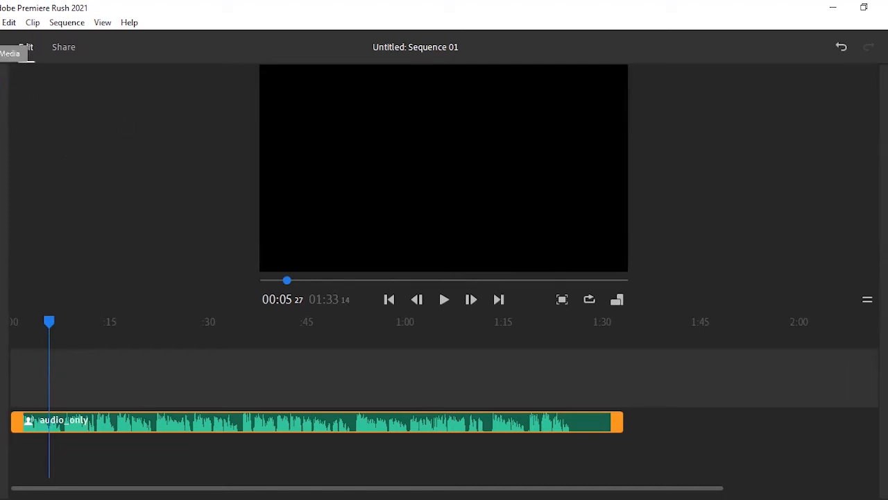
Add the IMG_1266 portrait and the wssu-logo-horiz image from the Pod cast folder to the sequence
click(1, 81)
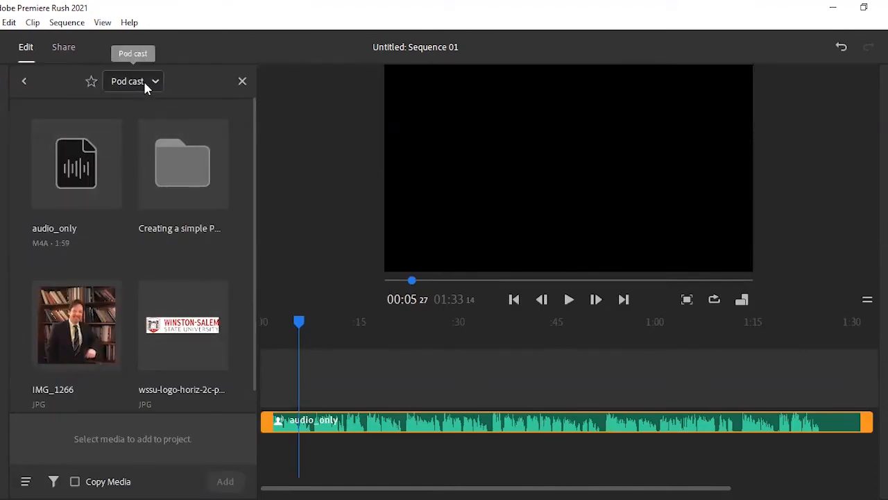
scroll(167, 298, down, 1)
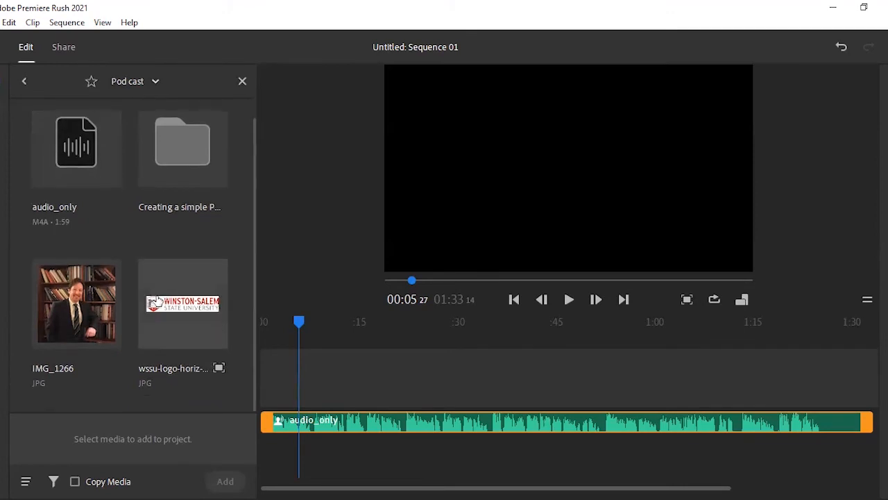
click(89, 317)
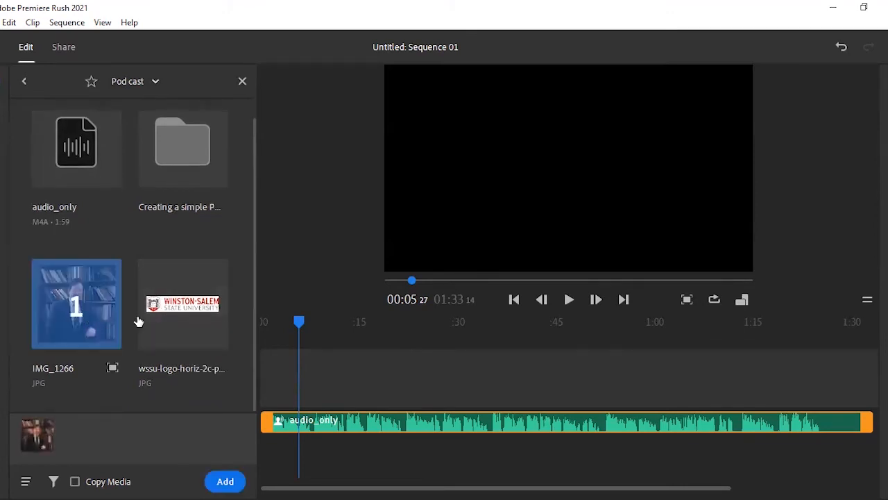
click(178, 314)
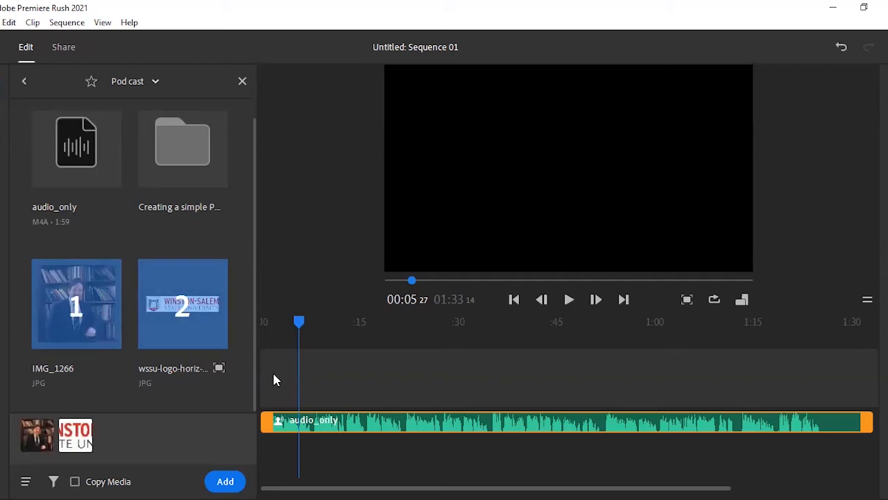
click(224, 480)
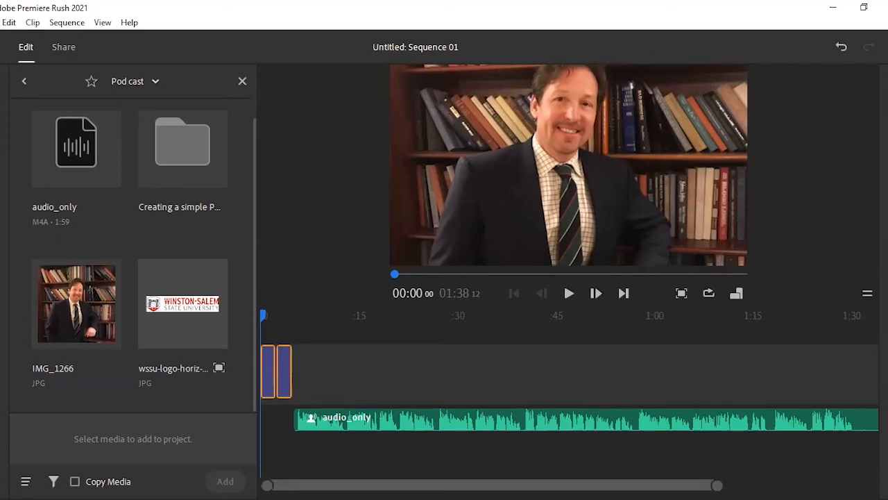
Place both images on the track above the main video track, over the start of the audio, and preview them
drag(718, 485, 466, 485)
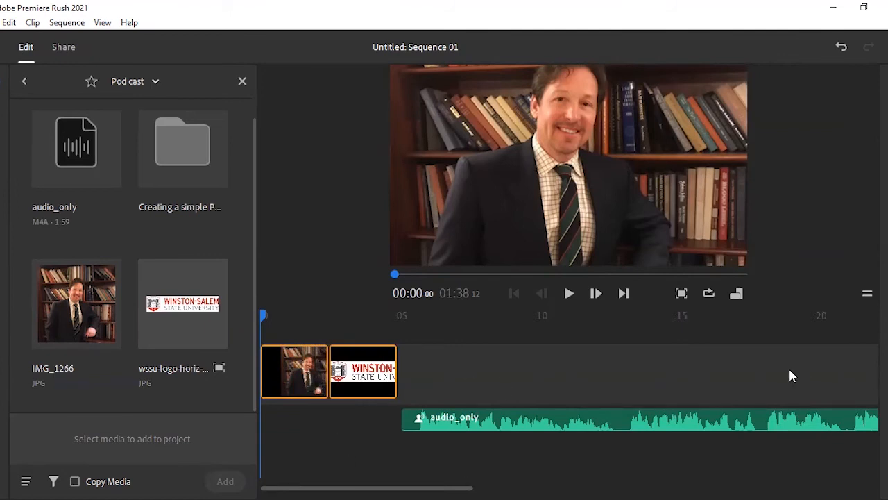
click(290, 368)
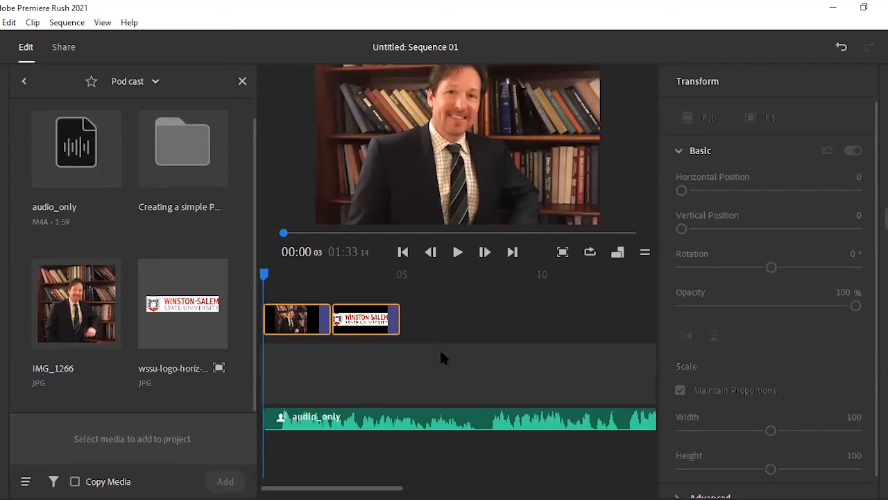
click(458, 253)
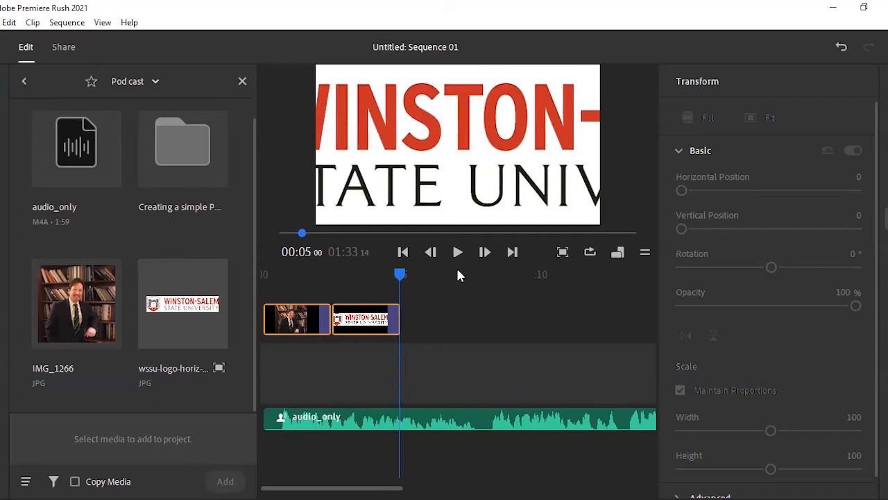
click(403, 252)
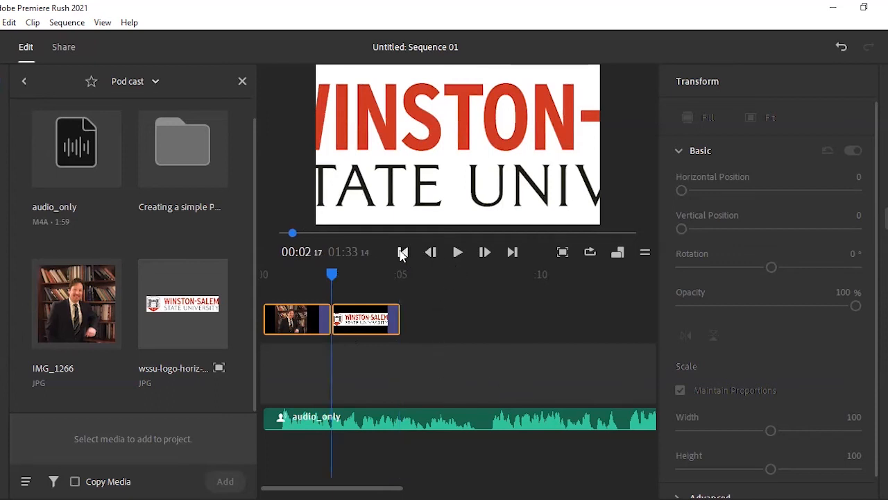
click(402, 254)
Extend the university logo image so it lasts until the end of the audio clip
drag(397, 484, 536, 485)
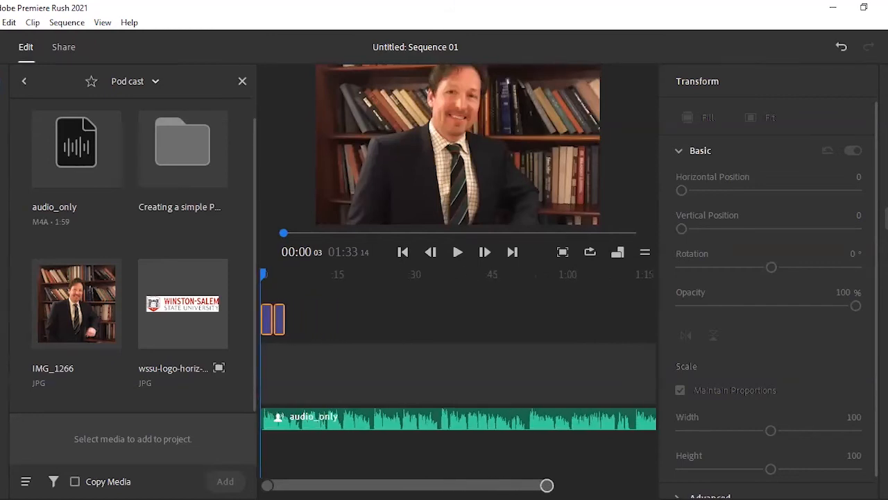
click(293, 317)
drag(302, 317, 542, 331)
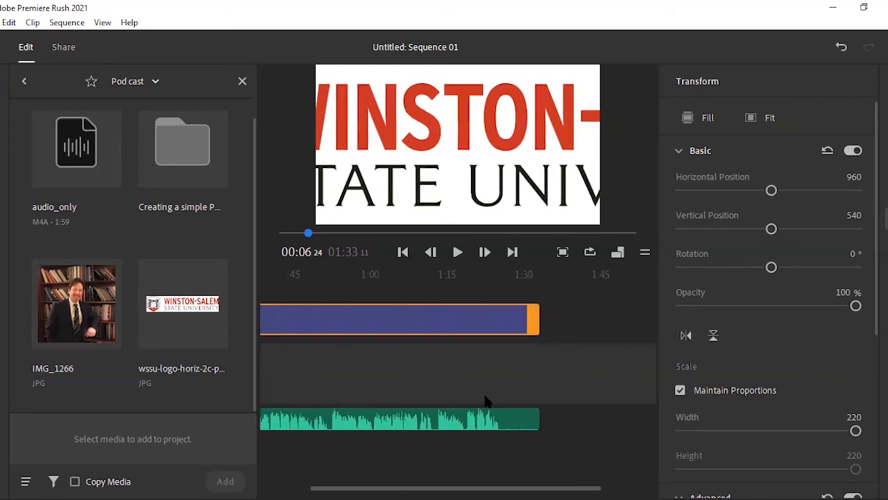
Extend the portrait image on the upper track until it meets the start of the logo clip
scroll(458, 374, left, 4)
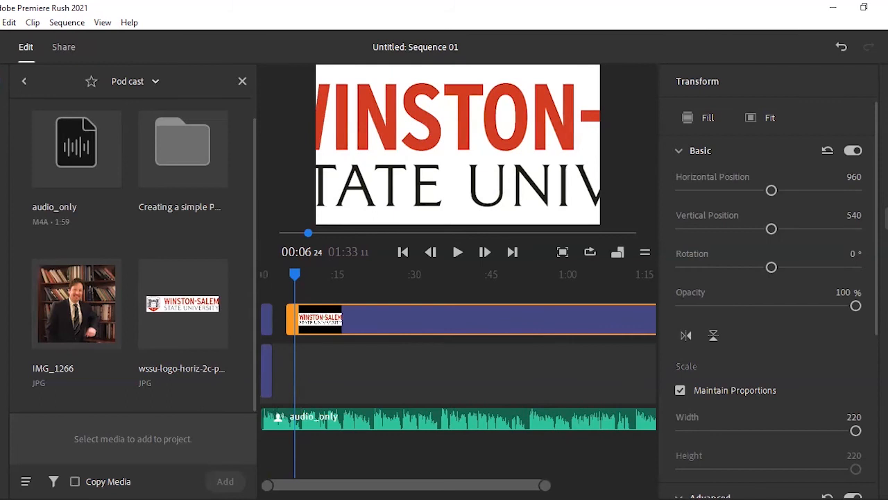
click(270, 319)
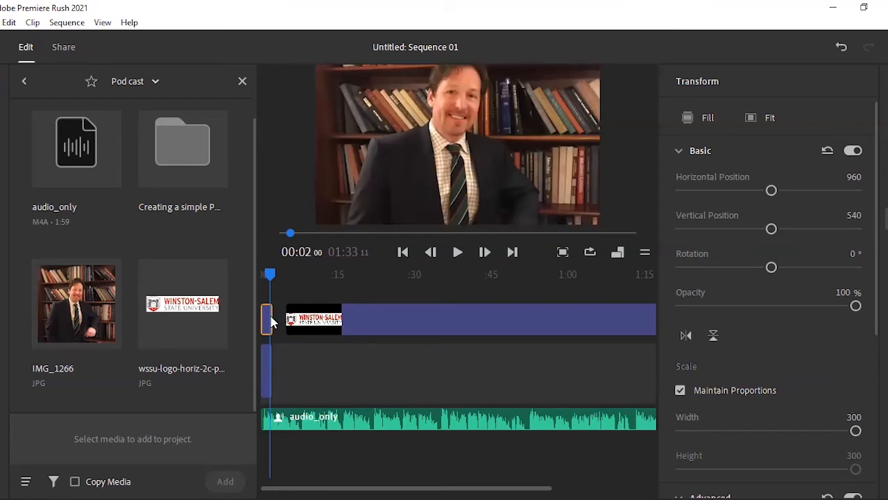
drag(544, 485, 384, 485)
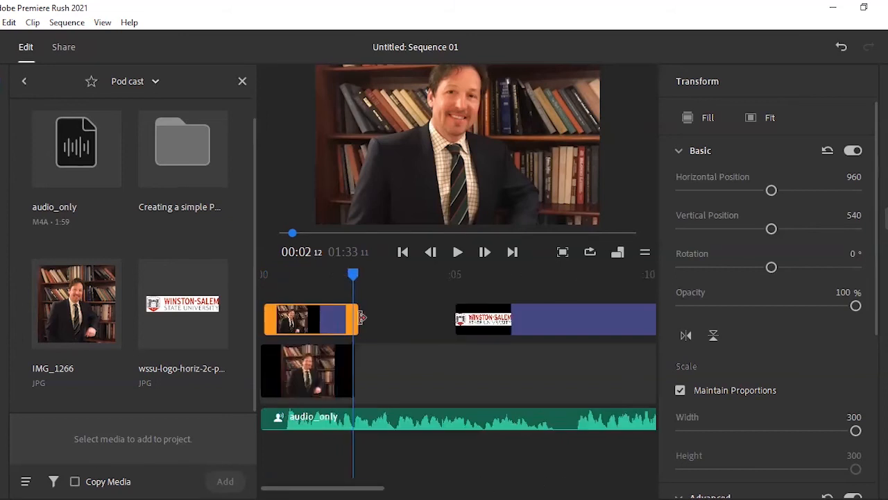
drag(362, 317, 453, 321)
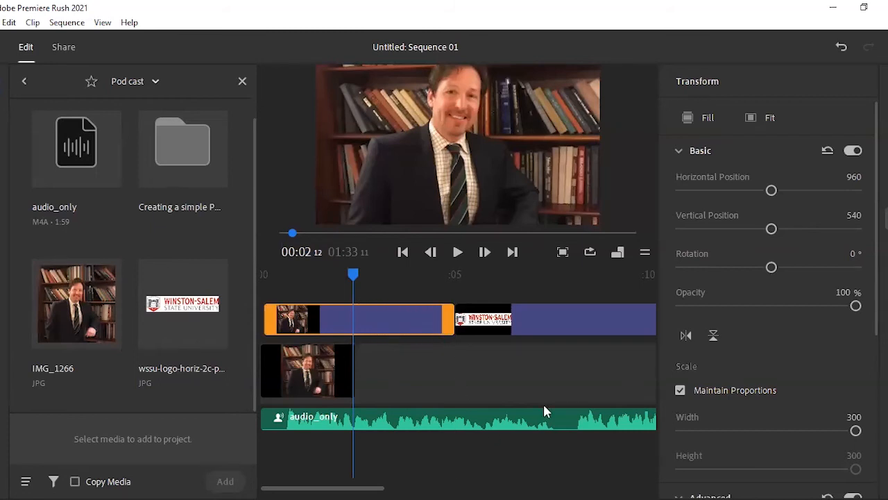
Play back the sequence to check the portrait and logo images against the audio
click(335, 373)
click(458, 252)
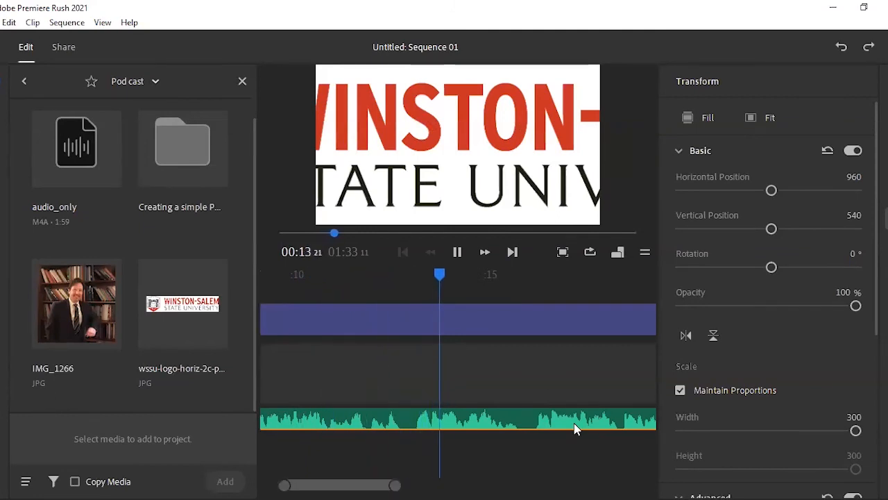
click(457, 251)
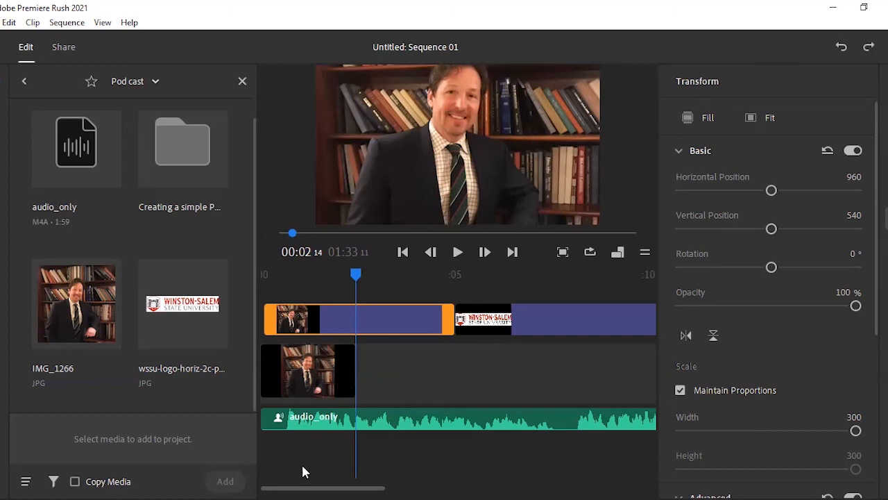
Add the Positunes - Groovy & Cool Jazz Band music from the Music folder below the voice audio, starting at the sequence's beginning
click(153, 81)
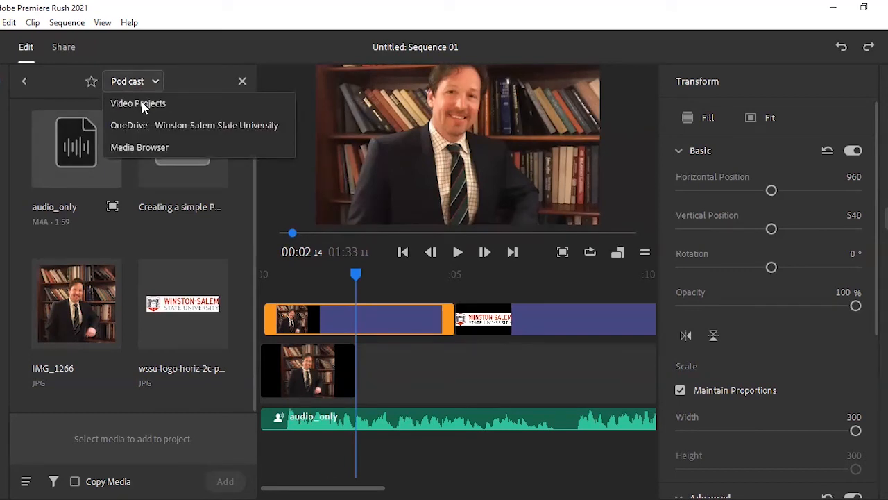
click(139, 147)
click(49, 240)
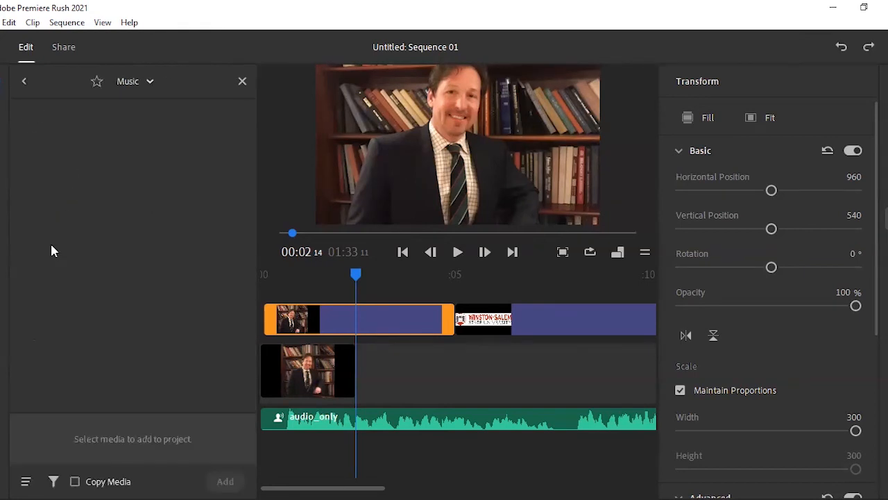
scroll(139, 274, down, 10)
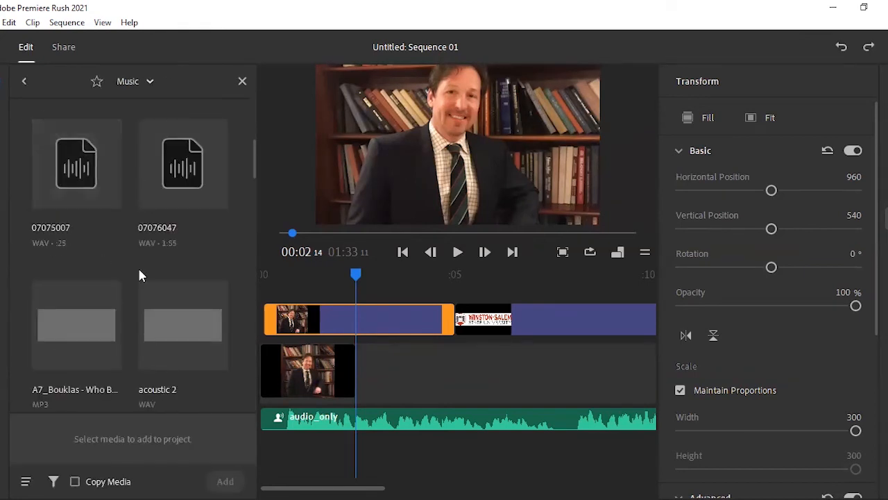
scroll(138, 275, down, 5)
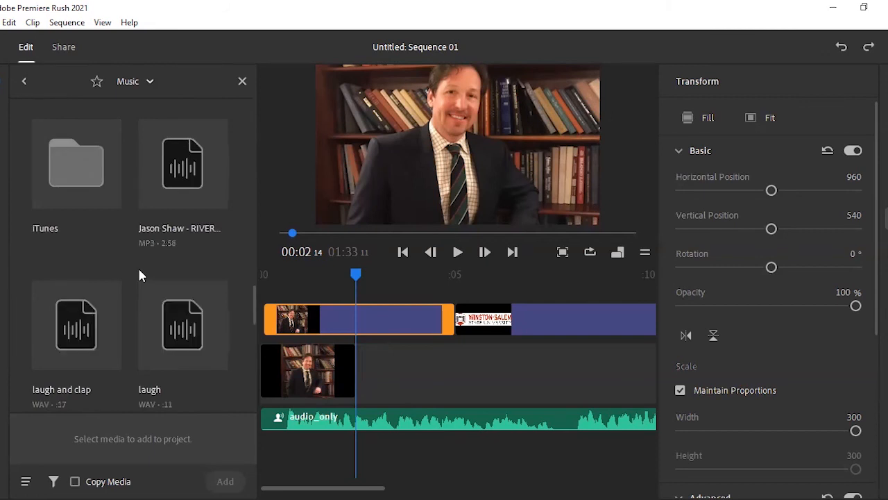
scroll(139, 275, down, 5)
scroll(139, 276, down, 3)
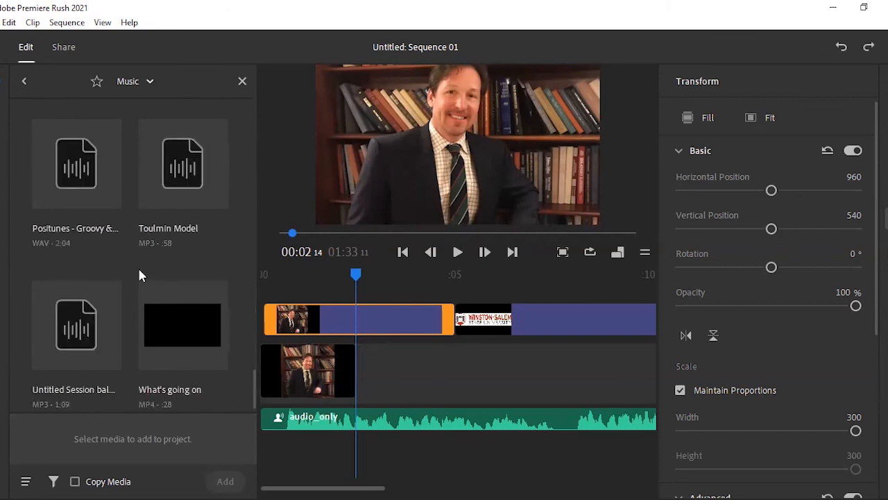
drag(76, 167, 490, 423)
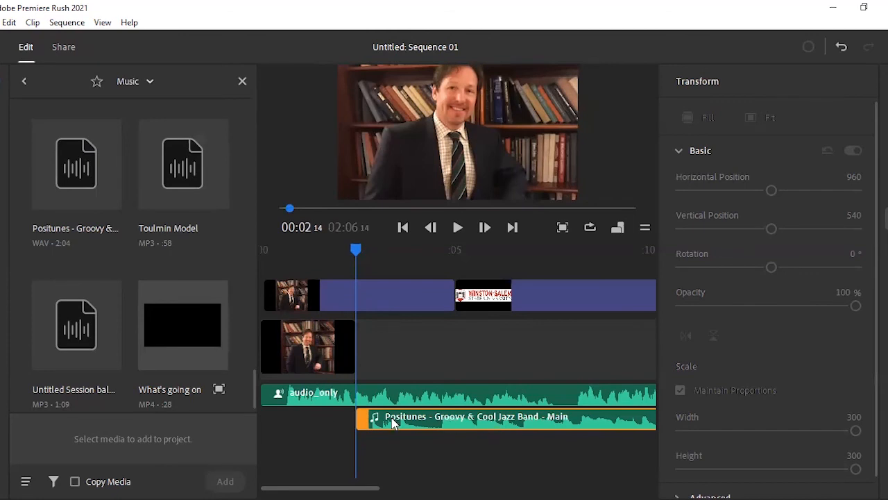
drag(391, 417, 296, 417)
Shift the audio_only clip about one second later so the music starts first, and play the sequence from the beginning
click(295, 399)
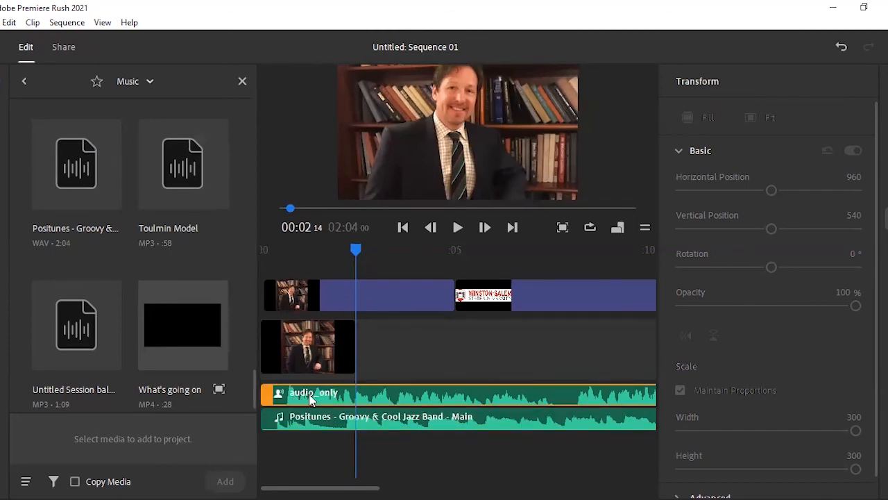
drag(326, 396, 360, 396)
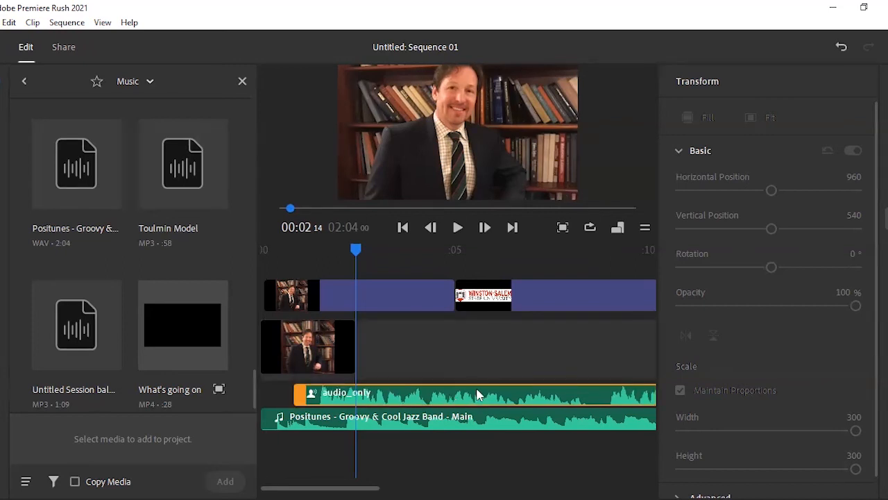
click(402, 228)
click(402, 233)
click(457, 228)
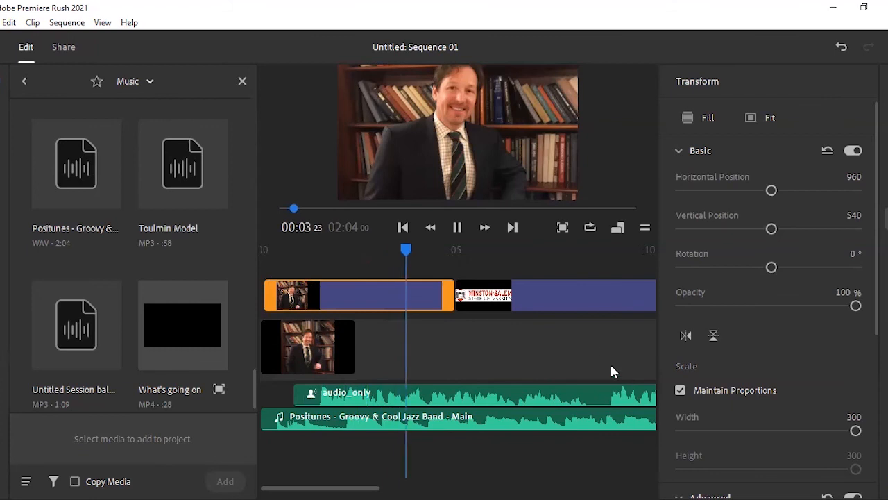
click(459, 231)
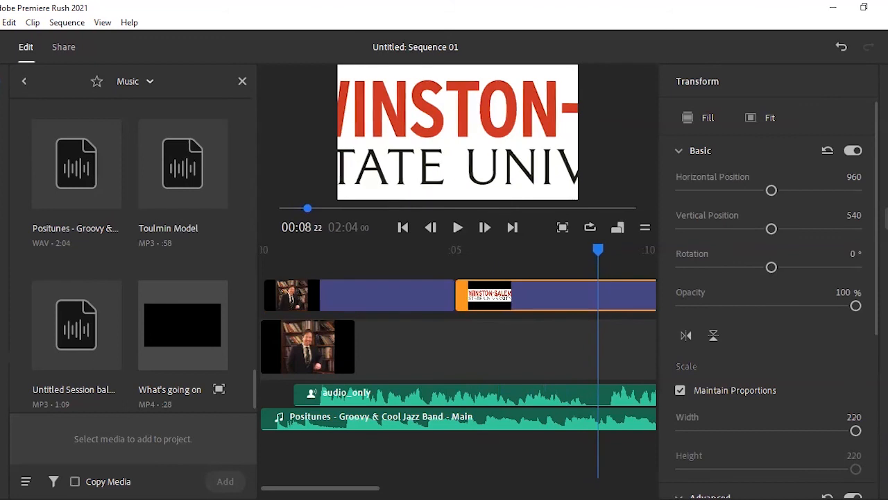
Trim the end of the music clip back to about 11 seconds into the sequence and preview the cut
drag(320, 485, 594, 485)
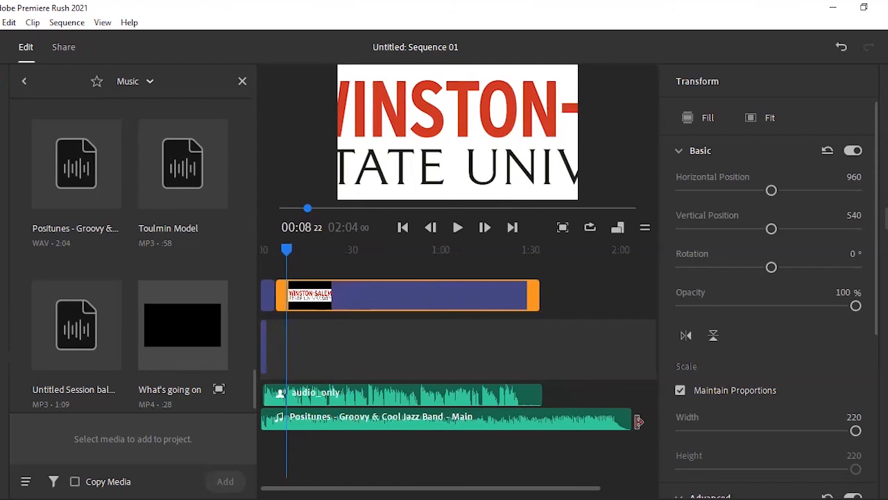
drag(629, 422, 293, 425)
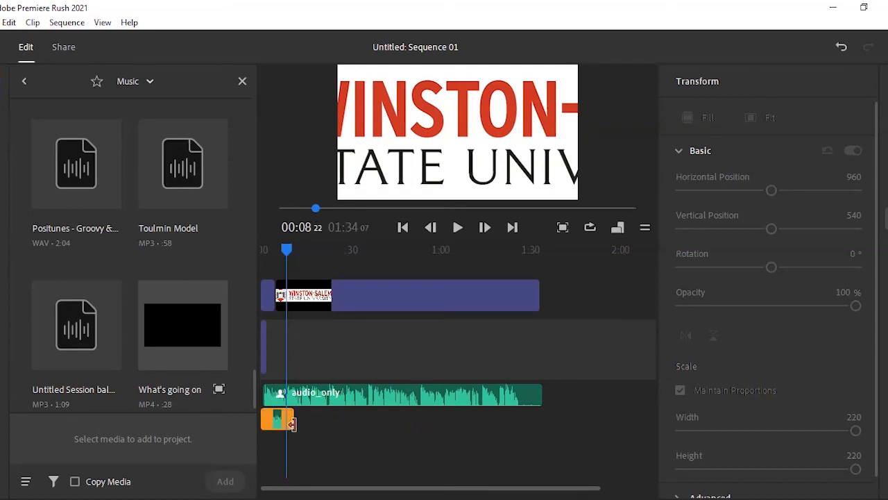
key(space)
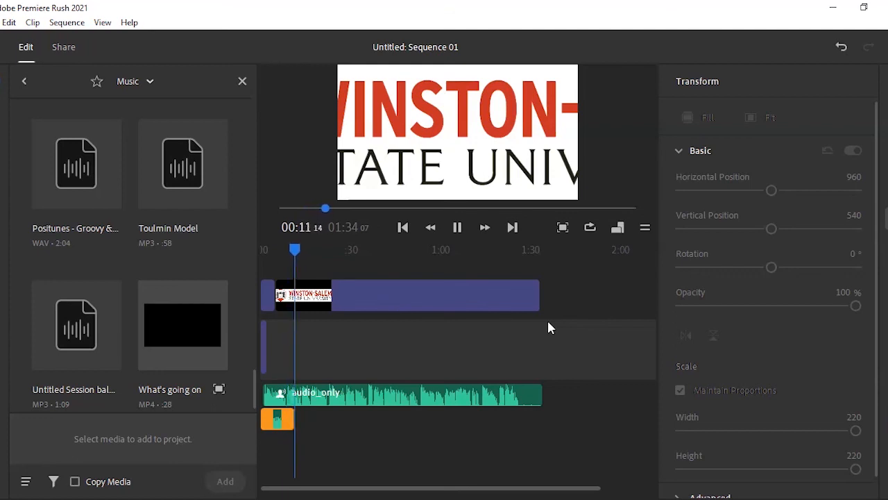
click(458, 228)
Find a better ending point by playback, extend the music clip's end to 00:13:25, and play past it
drag(593, 485, 439, 485)
click(458, 227)
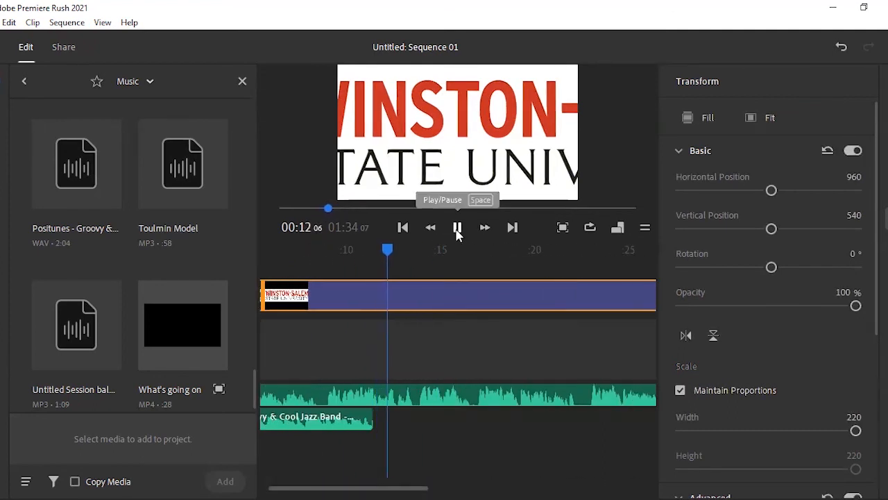
click(457, 230)
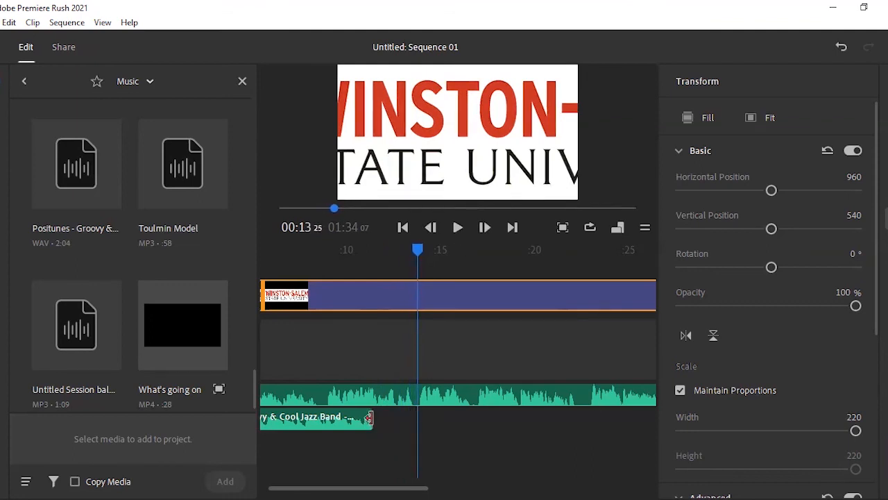
click(369, 417)
drag(370, 419, 415, 419)
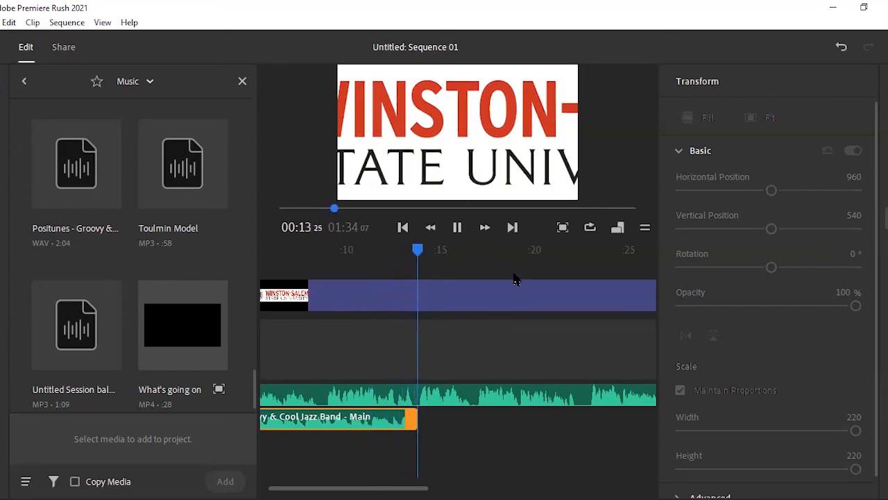
click(457, 227)
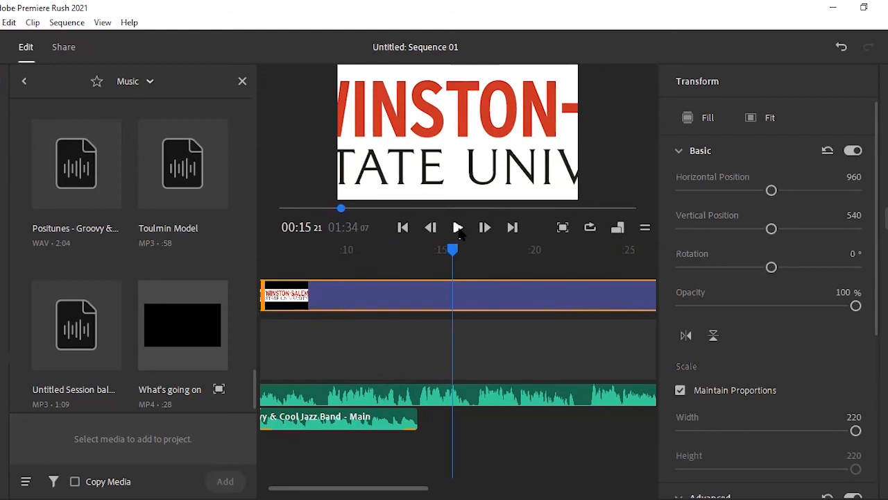
scroll(479, 420, up, 3)
scroll(455, 431, up, 1)
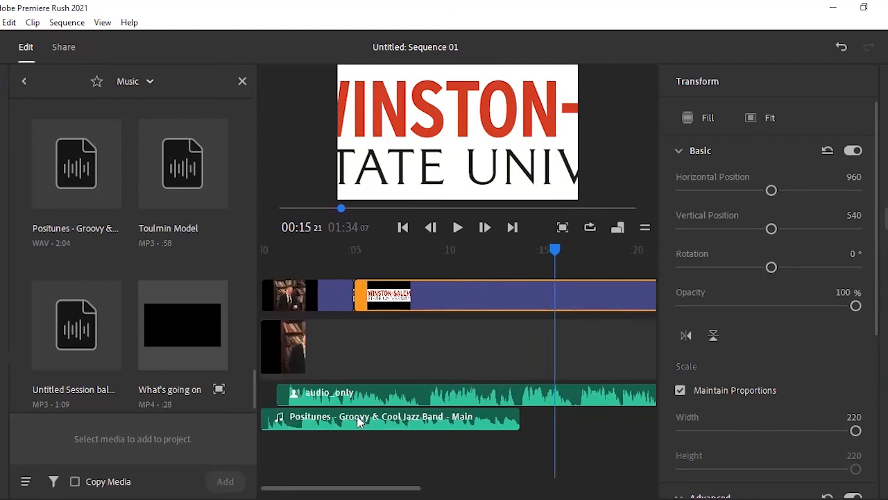
Enable YouTube as a sharing destination alongside the local export and review its title, description, privacy, tag and scheduling settings
click(68, 46)
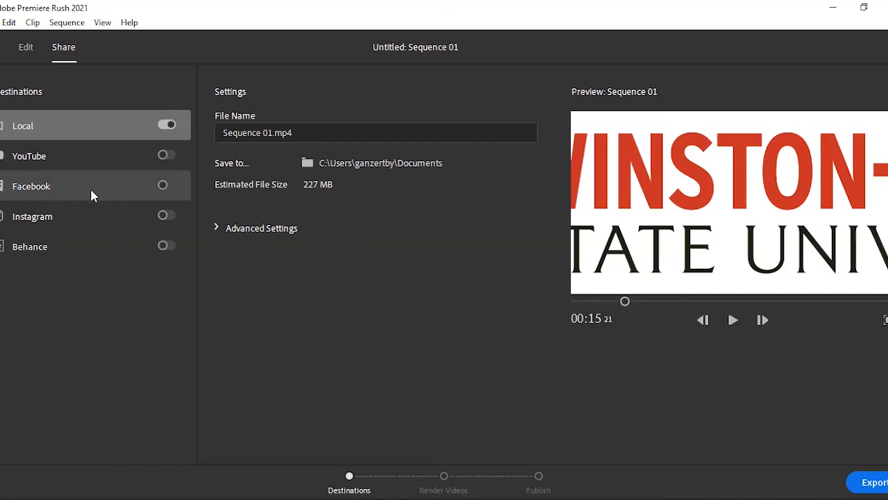
click(173, 156)
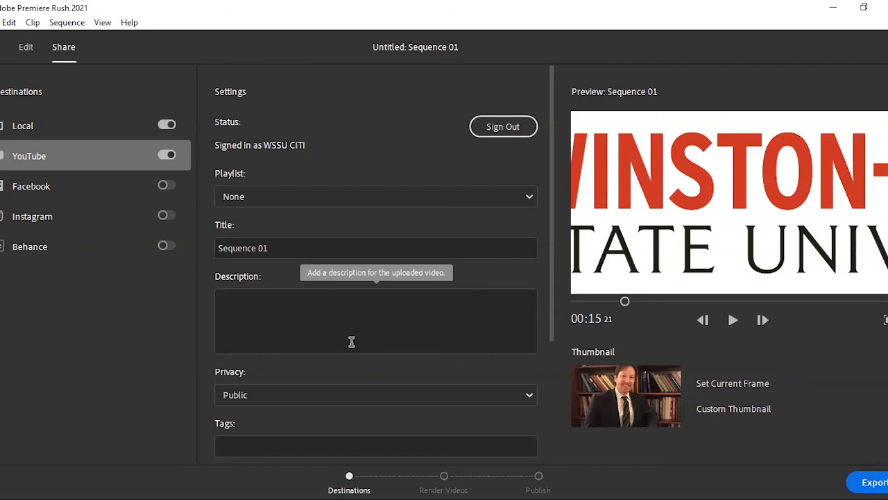
scroll(404, 365, down, 5)
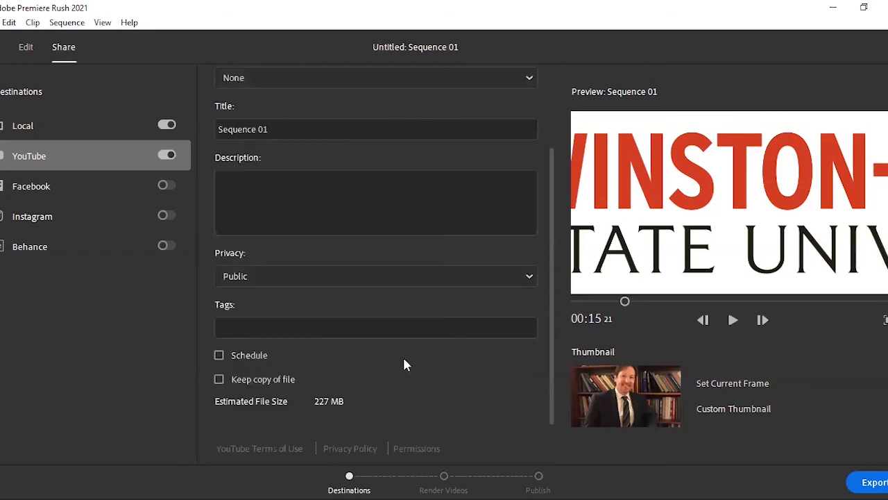
scroll(405, 364, up, 5)
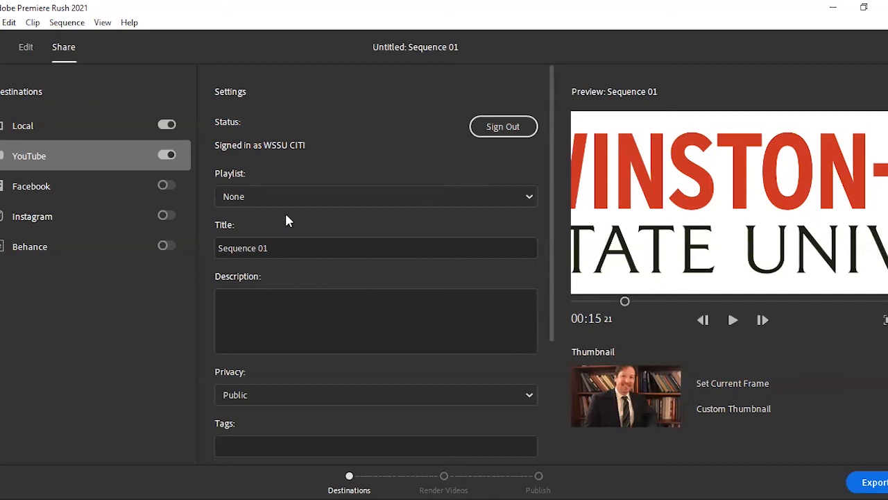
scroll(418, 242, down, 3)
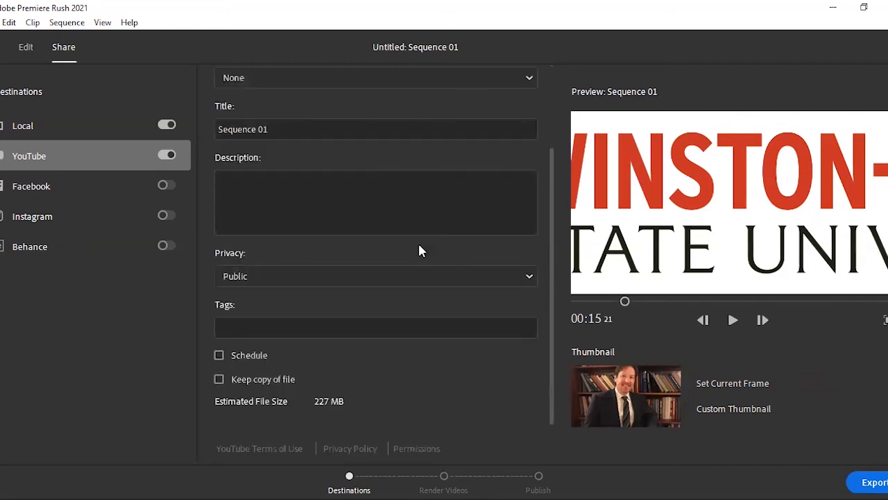
scroll(418, 250, down, 1)
scroll(418, 249, up, 4)
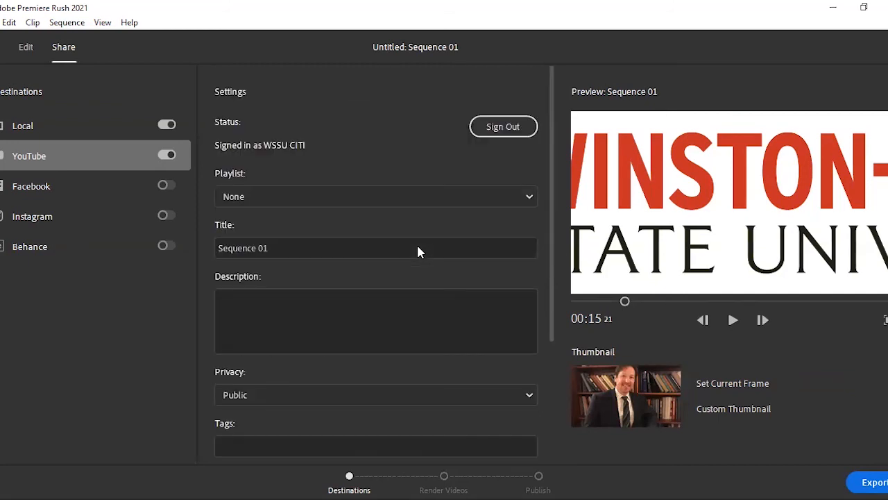